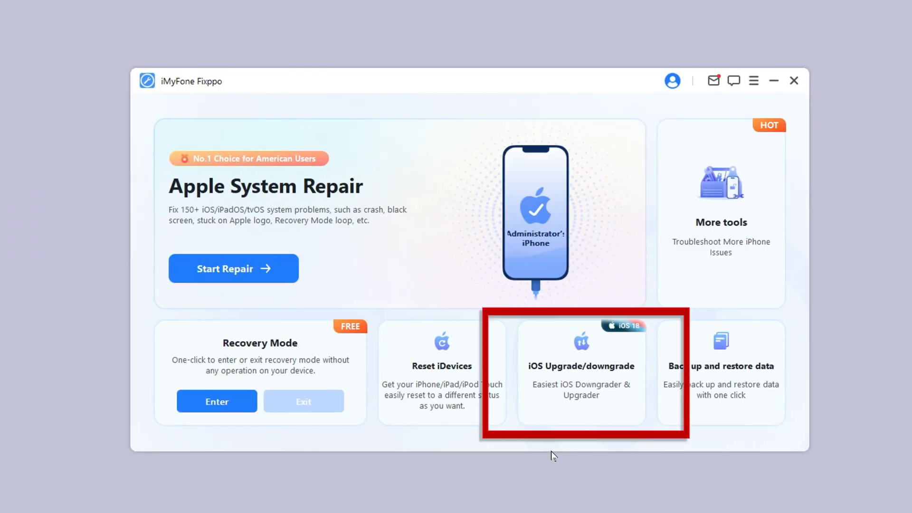
Step: Enter Fixppo's iOS Upgrade/Downgrade tools from the home screen
{"action": "left_click", "coordinate": [562, 353]}
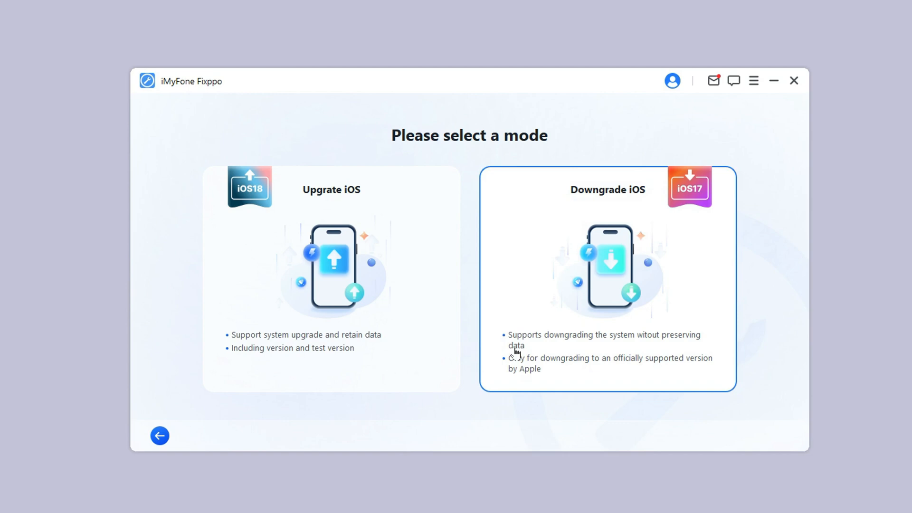
Step: Choose Upgrade iOS and start downloading the iOS 26 Beta firmware for the iPhone 12
{"action": "left_click", "coordinate": [366, 312]}
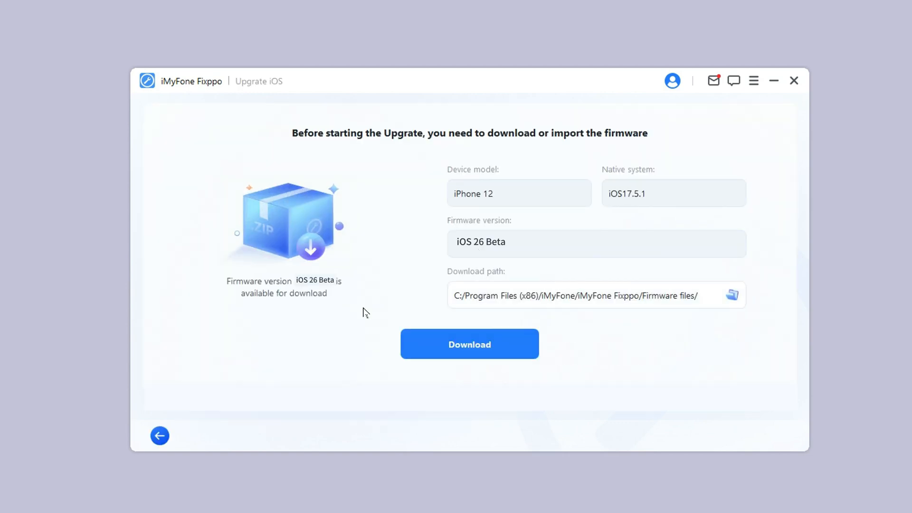
{"action": "left_click", "coordinate": [444, 344]}
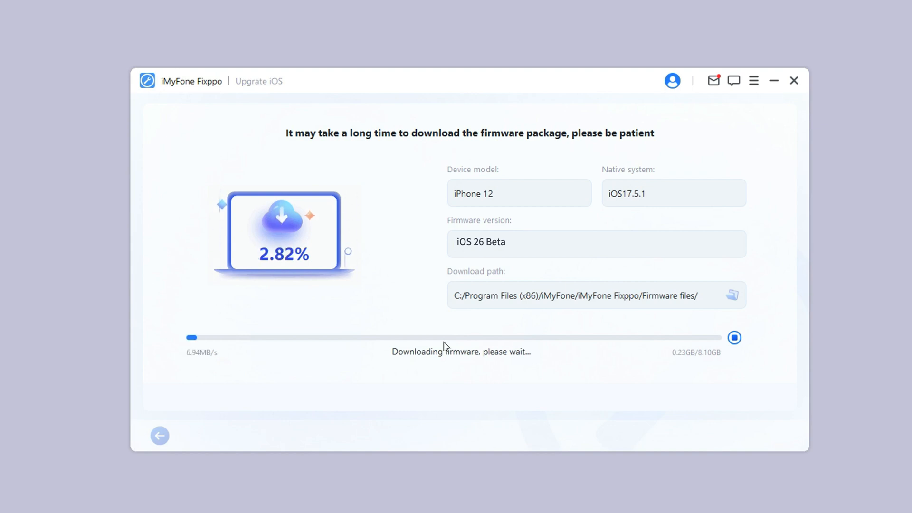